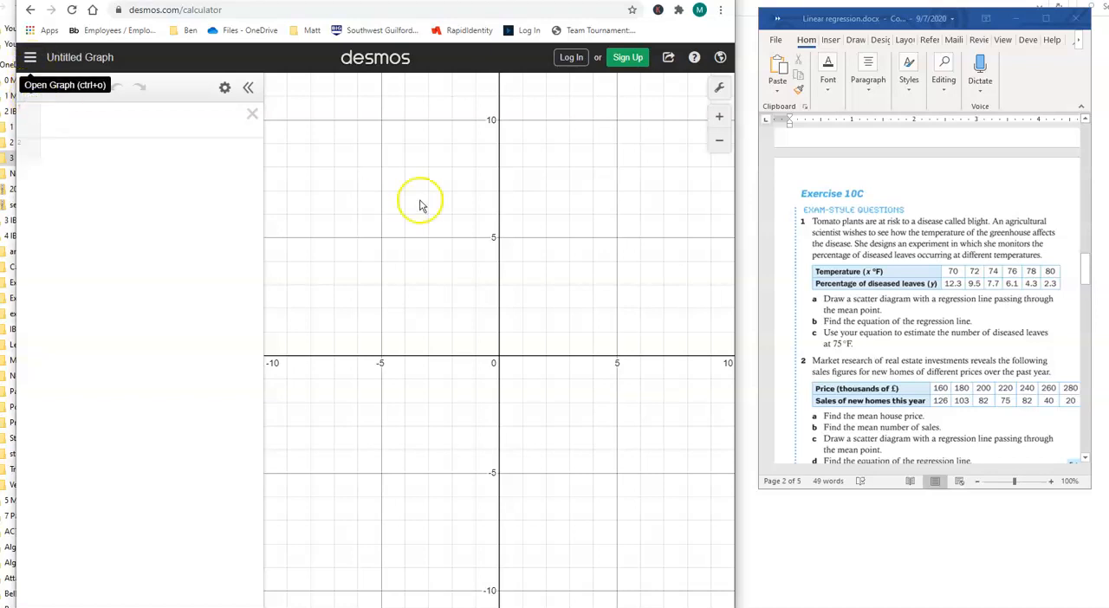
# Step: Add a table and enter the first three temperature and leaf-percentage pairs: 70 and 12.3, 72 and 9.5, 74 and 7.7
pyautogui.click(31, 89)
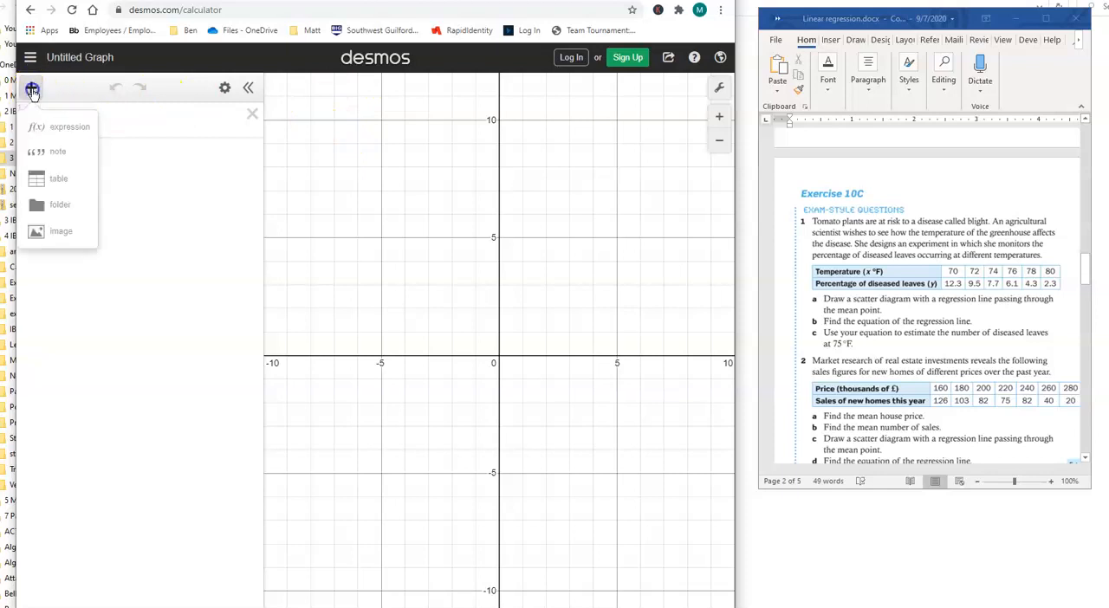
pyautogui.click(63, 178)
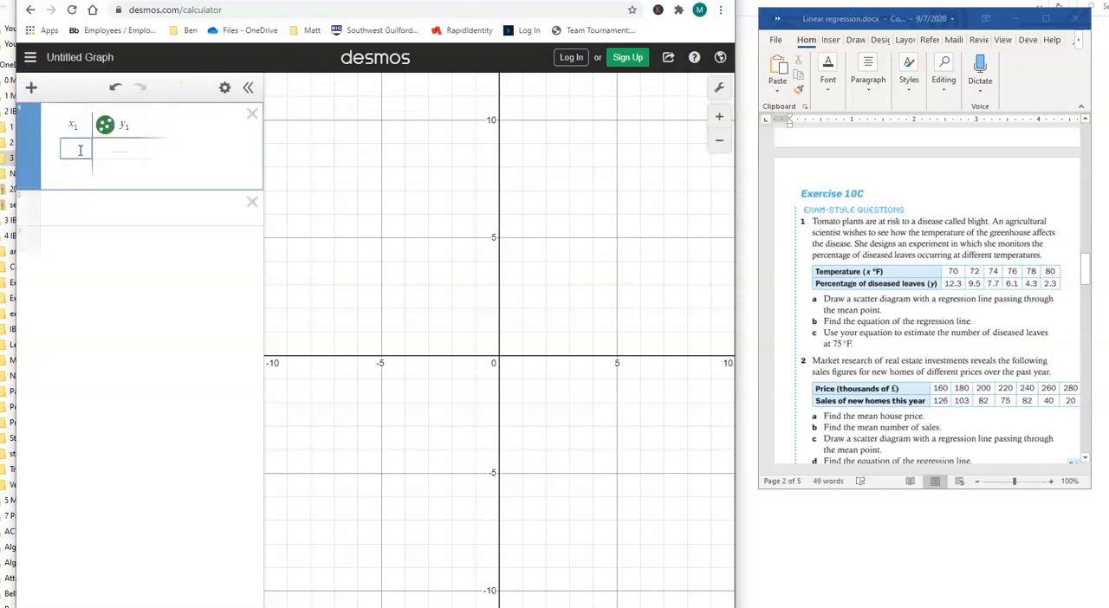
pyautogui.write('70')
pyautogui.press('Tab')
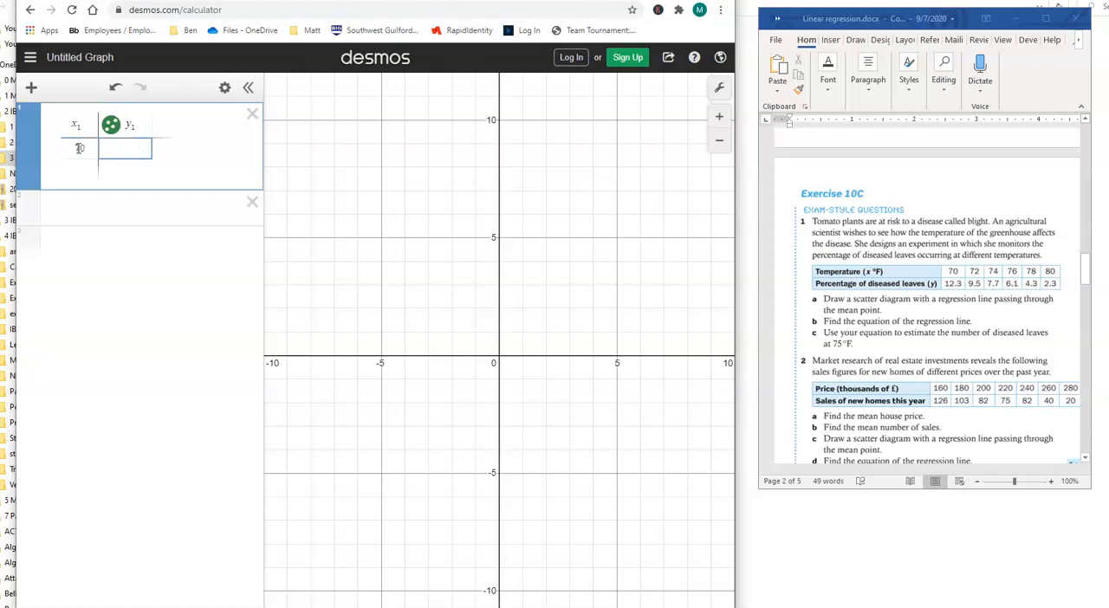
pyautogui.write('12.3')
pyautogui.press('Tab')
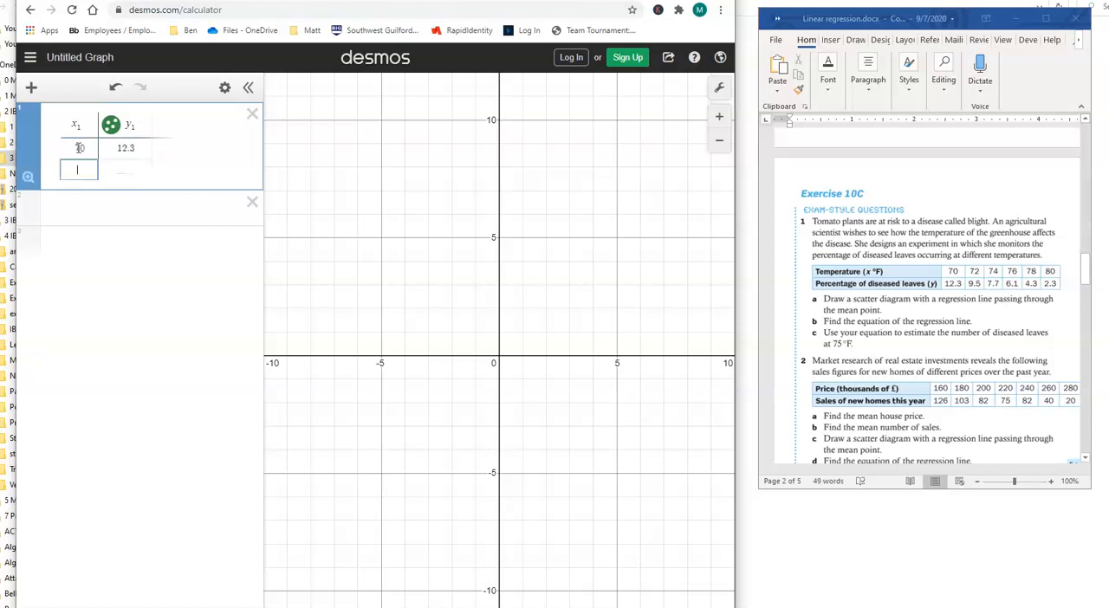
pyautogui.write('72')
pyautogui.press('Tab')
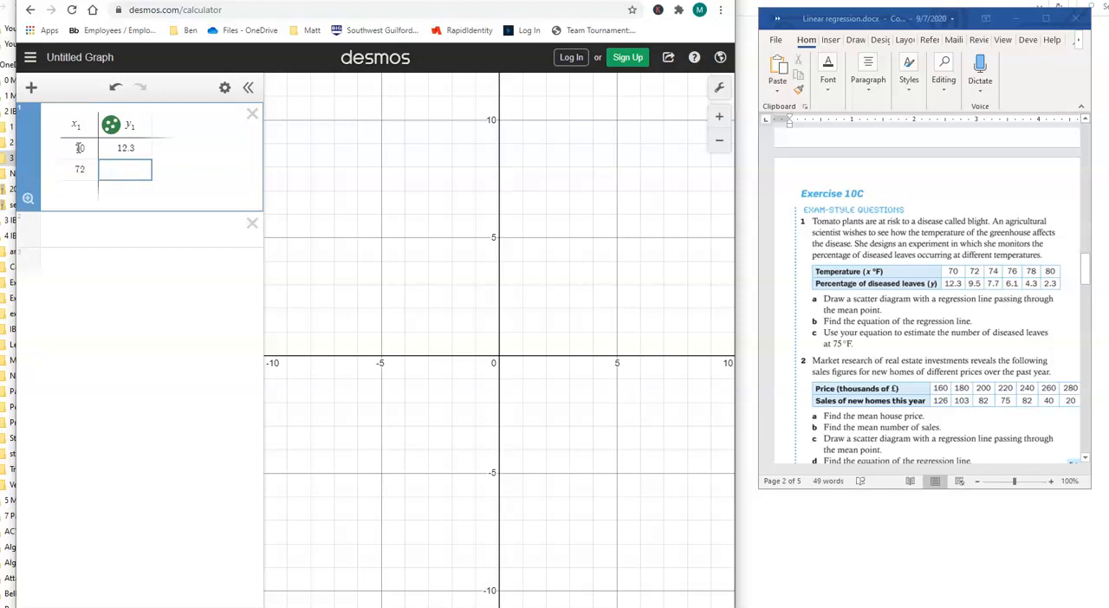
pyautogui.press('Tab')
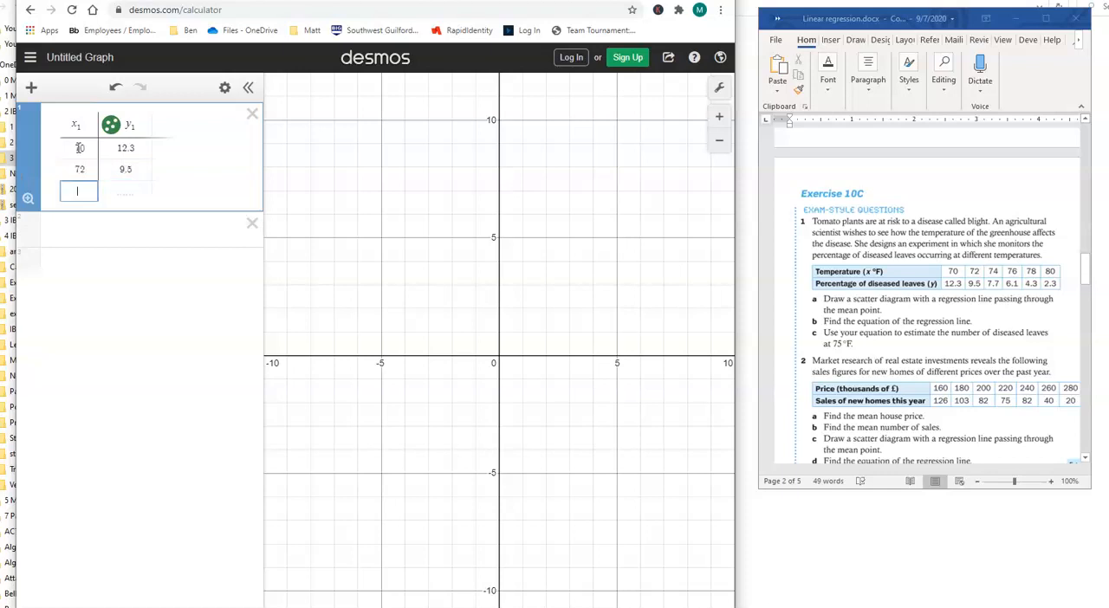
pyautogui.write('74')
pyautogui.press('Tab')
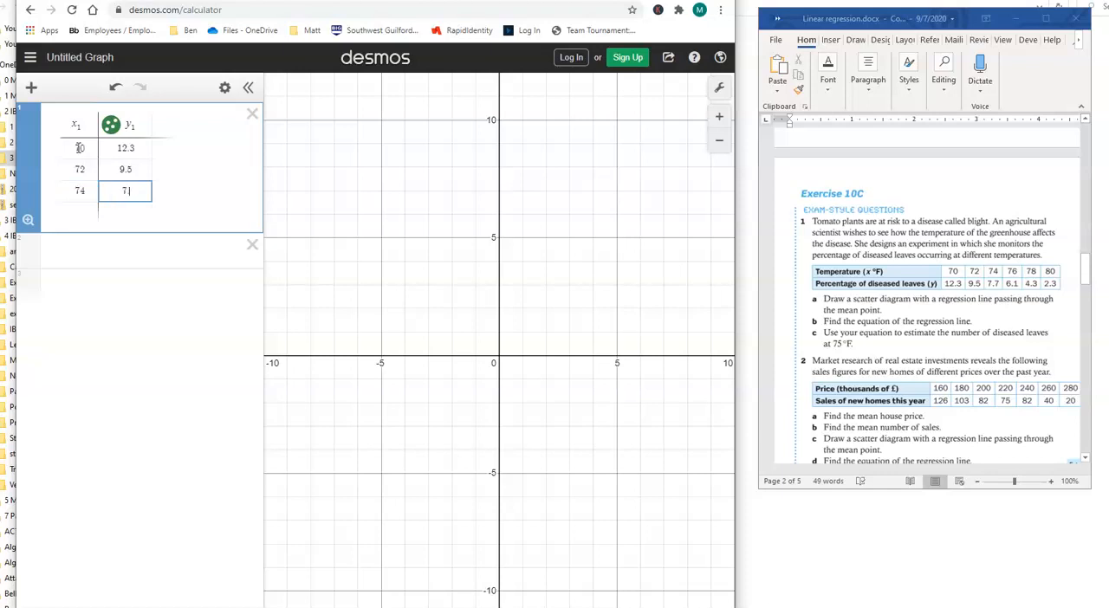
pyautogui.press('Tab')
# Step: Complete the table with the pairs 76 and 6.1, 78 and 4.3, and 80 and 2.3
pyautogui.write('76')
pyautogui.press('Tab')
pyautogui.write('6.1')
pyautogui.press('Tab')
pyautogui.write('78')
pyautogui.press('Tab')
pyautogui.write('4.3')
pyautogui.press('Tab')
pyautogui.write('80')
pyautogui.press('Tab')
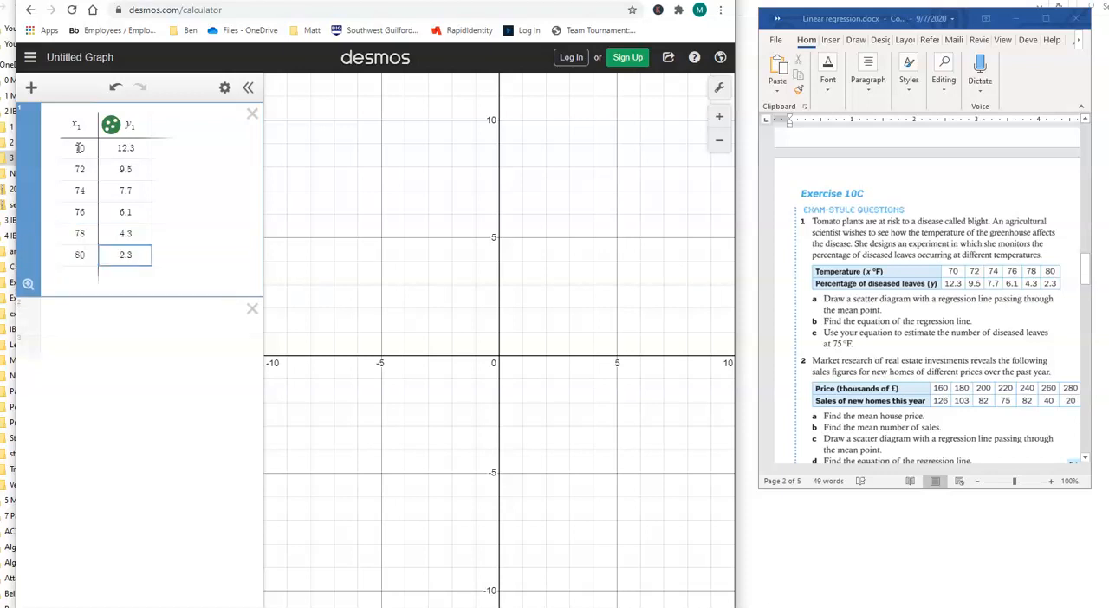
pyautogui.write('2.3')
pyautogui.click(165, 250)
pyautogui.click(110, 128)
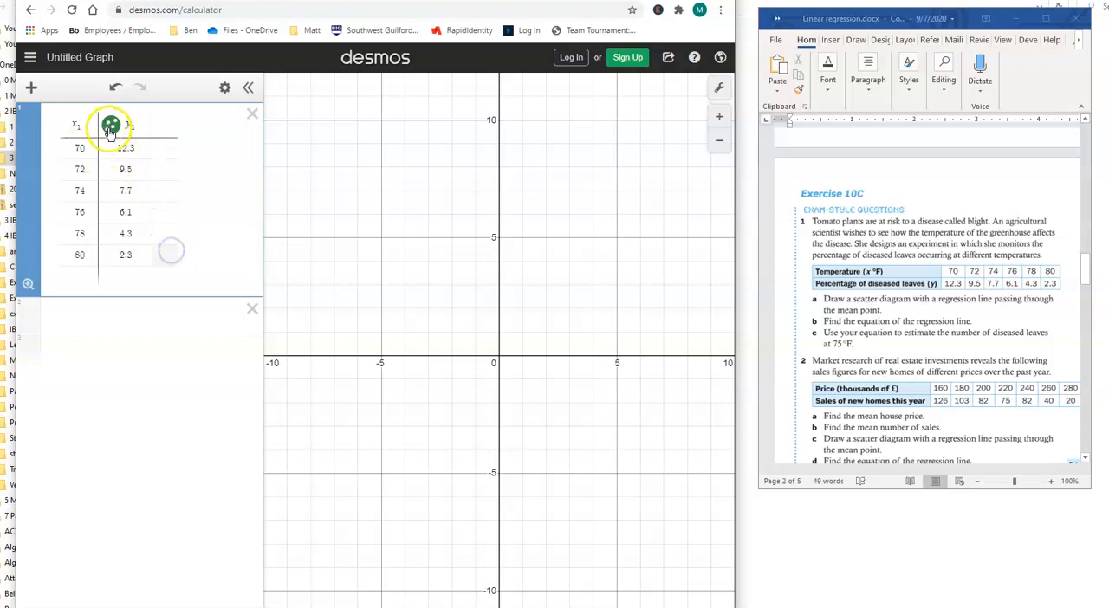
# Step: Explore the graph area to locate and examine the points plotted from the table
pyautogui.click(548, 317)
pyautogui.moveTo(548, 317); pyautogui.dragTo(359, 400)
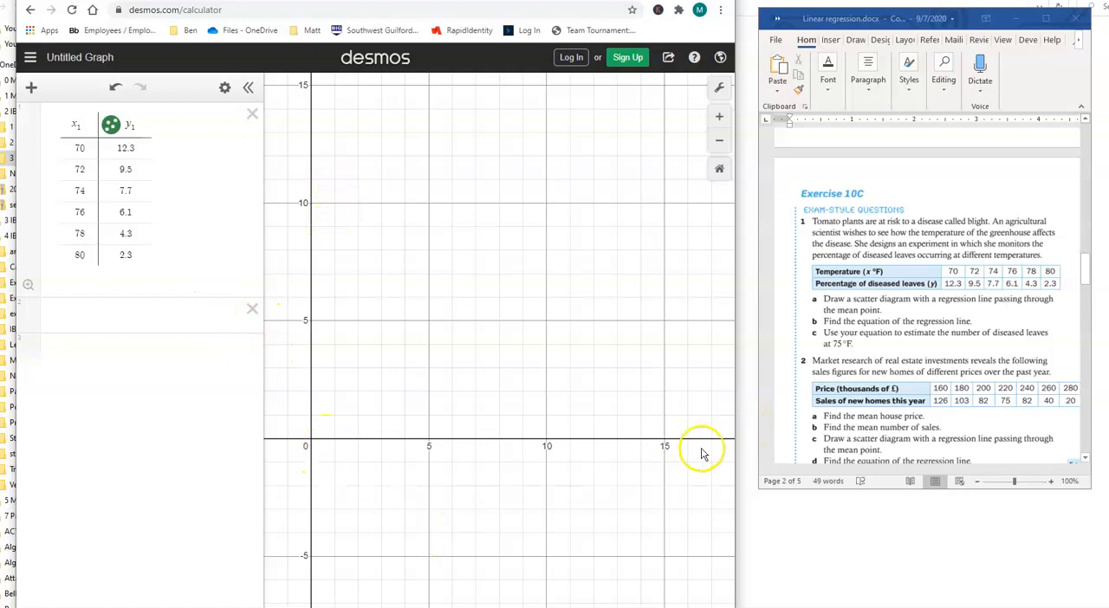
pyautogui.scroll(-1, 508, 336)
pyautogui.scroll(-10, 508, 340)
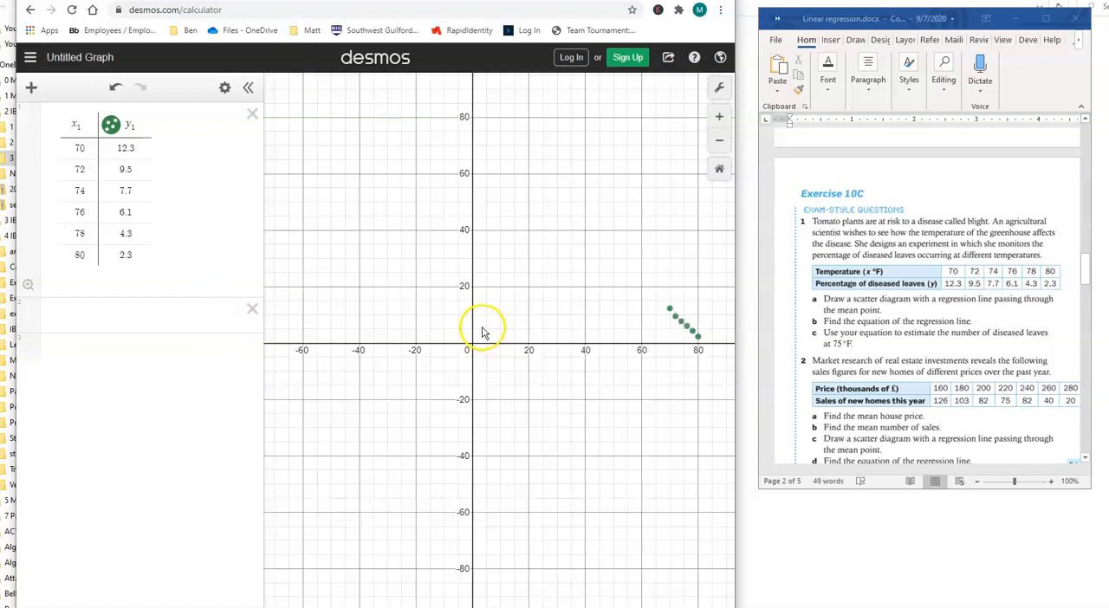
pyautogui.moveTo(663, 302); pyautogui.dragTo(544, 300)
pyautogui.scroll(4, 505, 317)
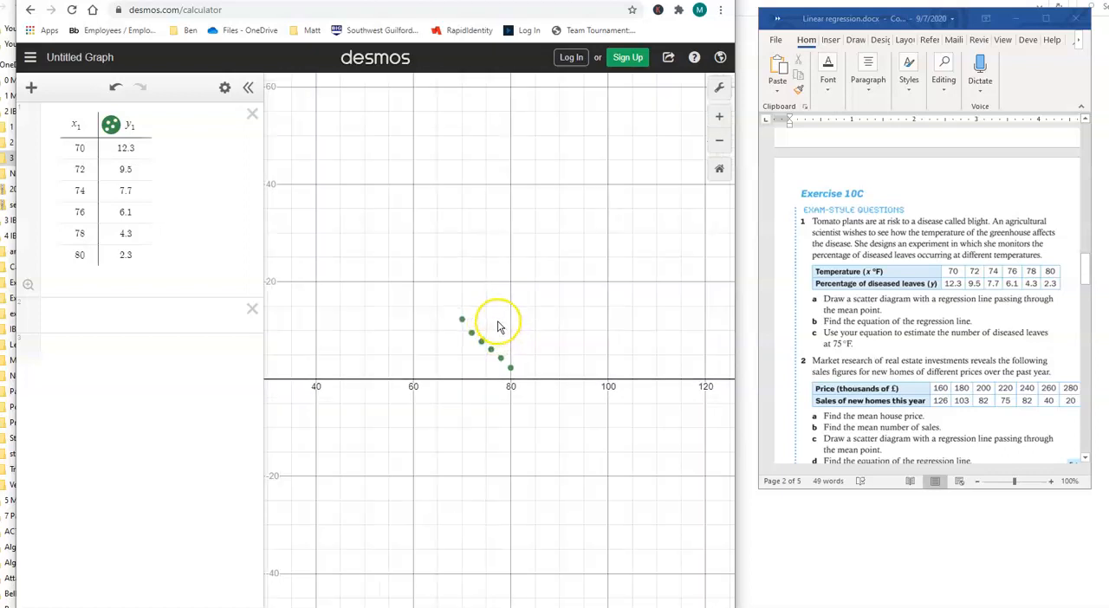
pyautogui.scroll(-3, 502, 323)
pyautogui.moveTo(357, 312); pyautogui.dragTo(440, 320)
pyautogui.scroll(2, 440, 320)
pyautogui.scroll(6, 440, 323)
pyautogui.scroll(3, 404, 341)
pyautogui.moveTo(356, 459); pyautogui.dragTo(579, 399)
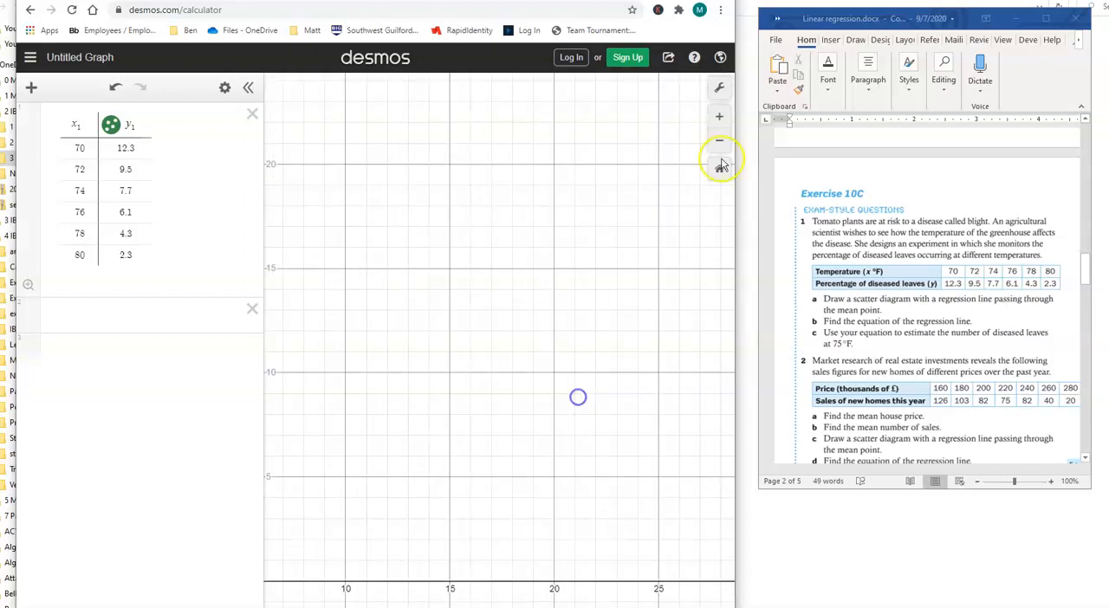
# Step: Turn on Projector Mode and set the x-axis range from 65 to 85 in the graph settings
pyautogui.click(721, 89)
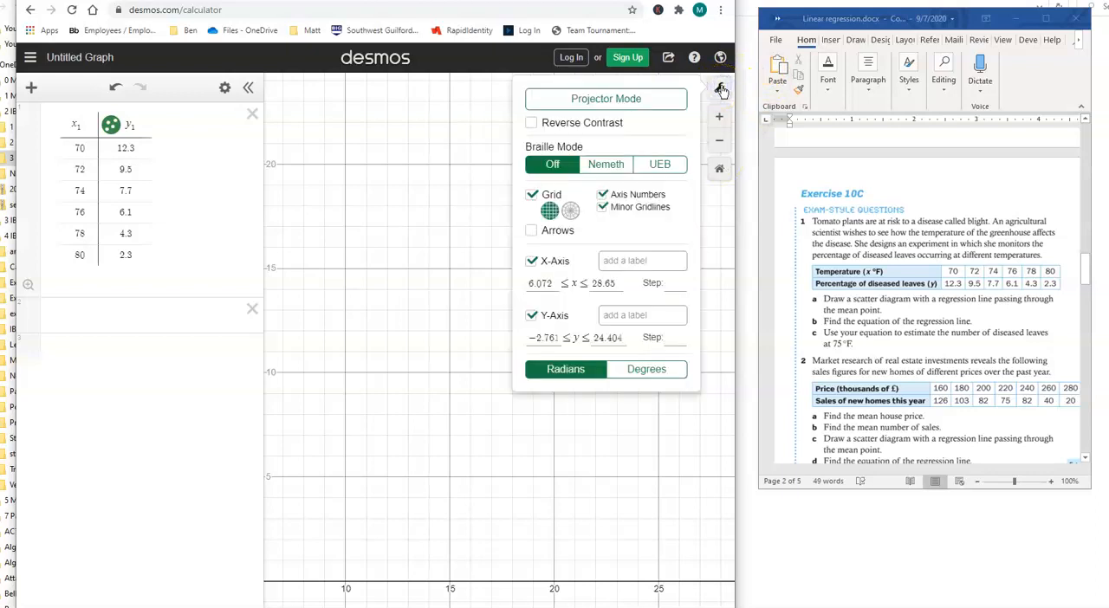
pyautogui.click(627, 101)
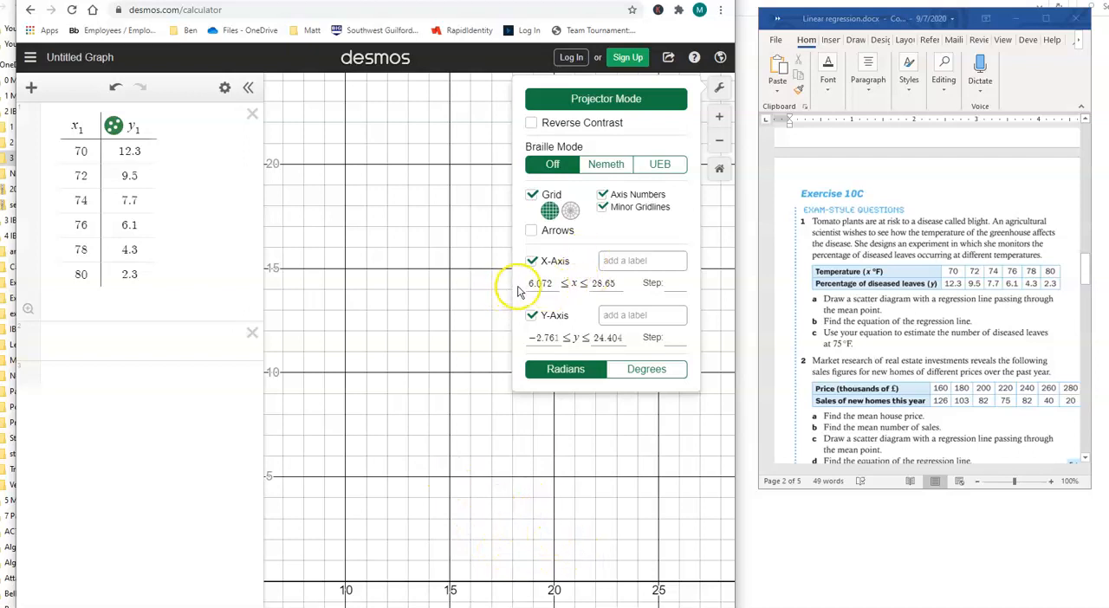
pyautogui.moveTo(530, 283); pyautogui.dragTo(561, 284)
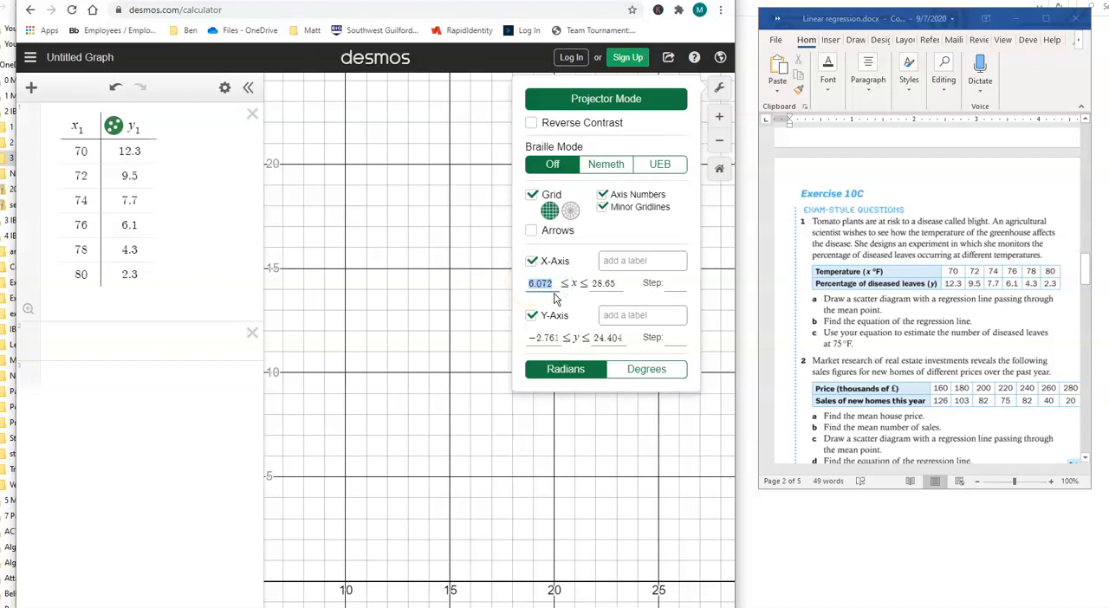
pyautogui.write('65')
pyautogui.click(586, 283)
pyautogui.moveTo(584, 283); pyautogui.dragTo(601, 285)
pyautogui.write('85')
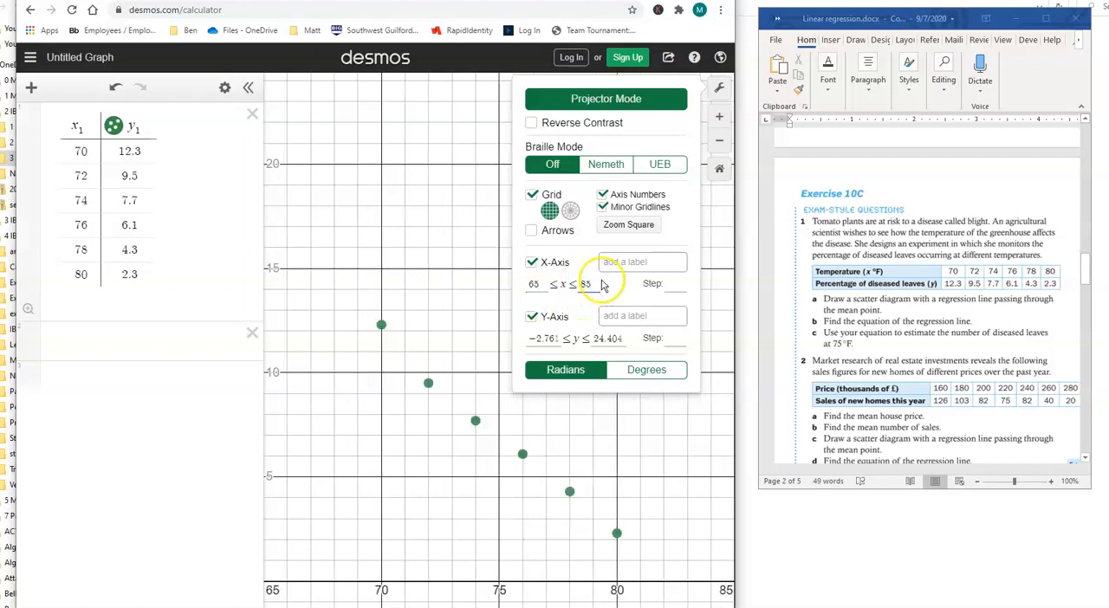
# Step: Set the y-axis range from 0 to 15 and leave the graph settings with all six points in view
pyautogui.click(539, 339)
pyautogui.moveTo(526, 338); pyautogui.dragTo(572, 340)
pyautogui.write('0')
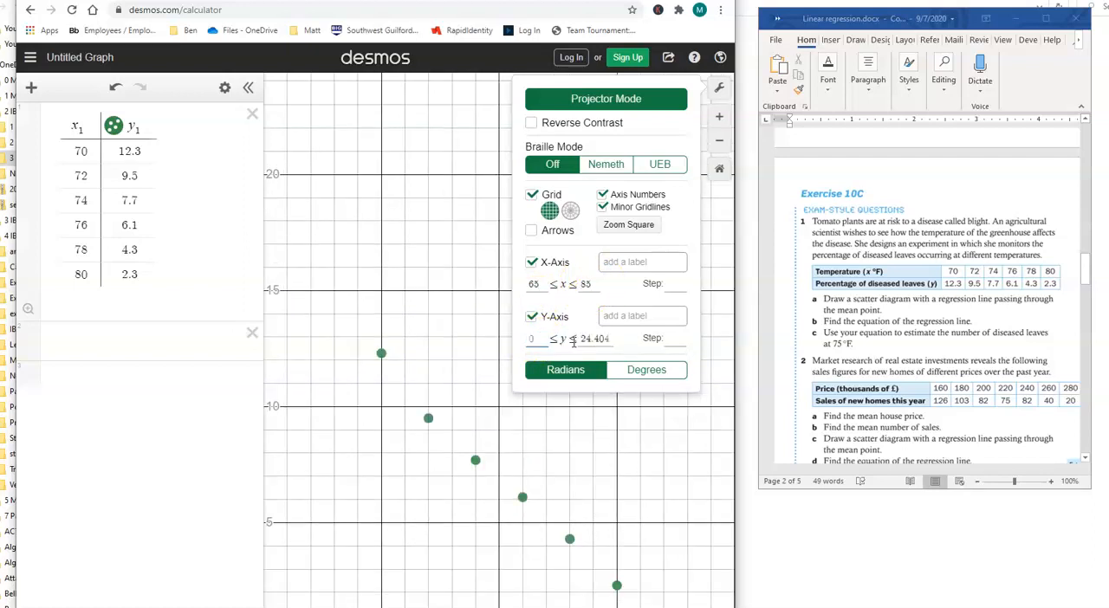
pyautogui.moveTo(579, 339); pyautogui.dragTo(634, 345)
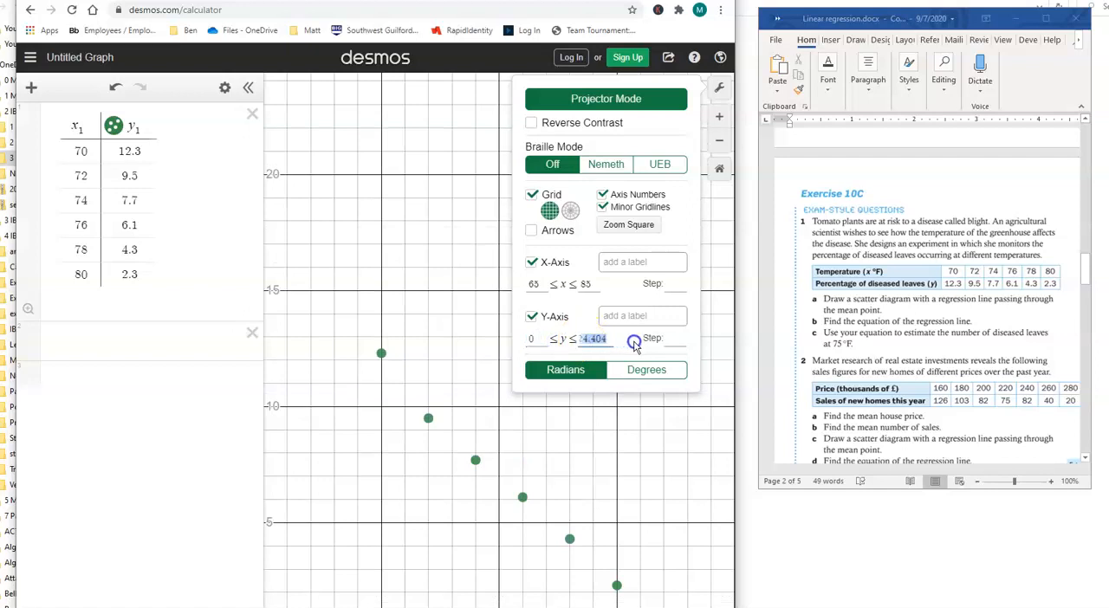
pyautogui.write('15')
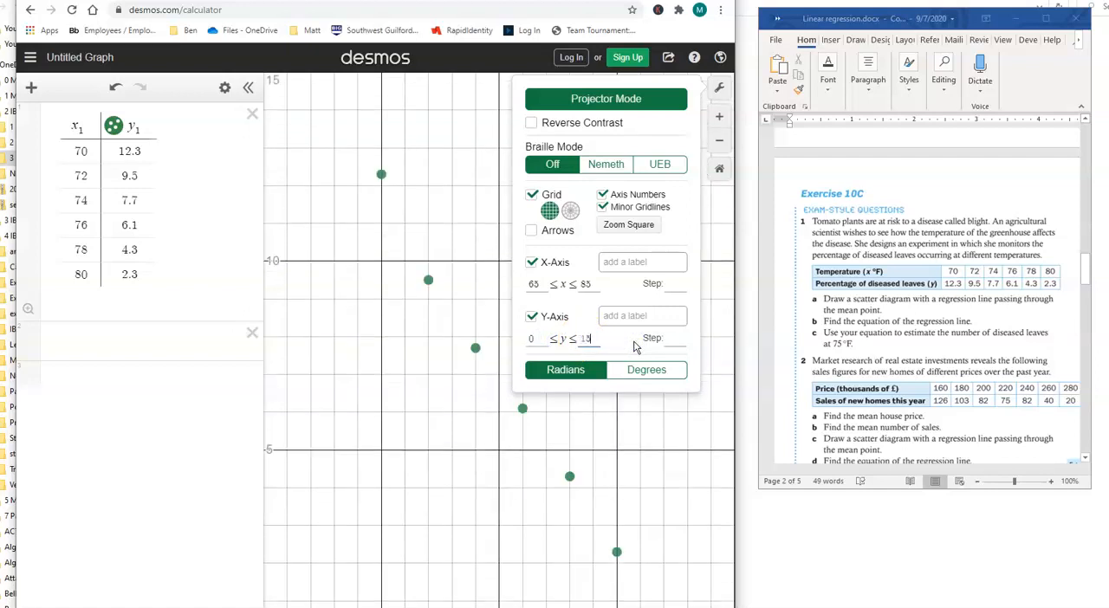
pyautogui.click(453, 514)
pyautogui.moveTo(482, 529); pyautogui.dragTo(491, 475)
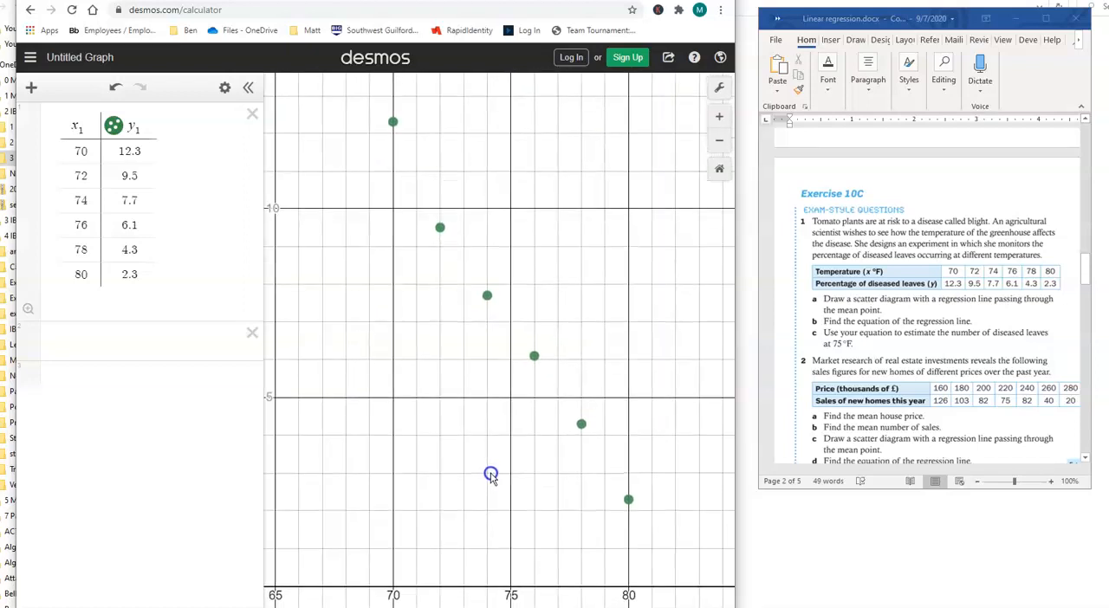
pyautogui.scroll(-1, 505, 345)
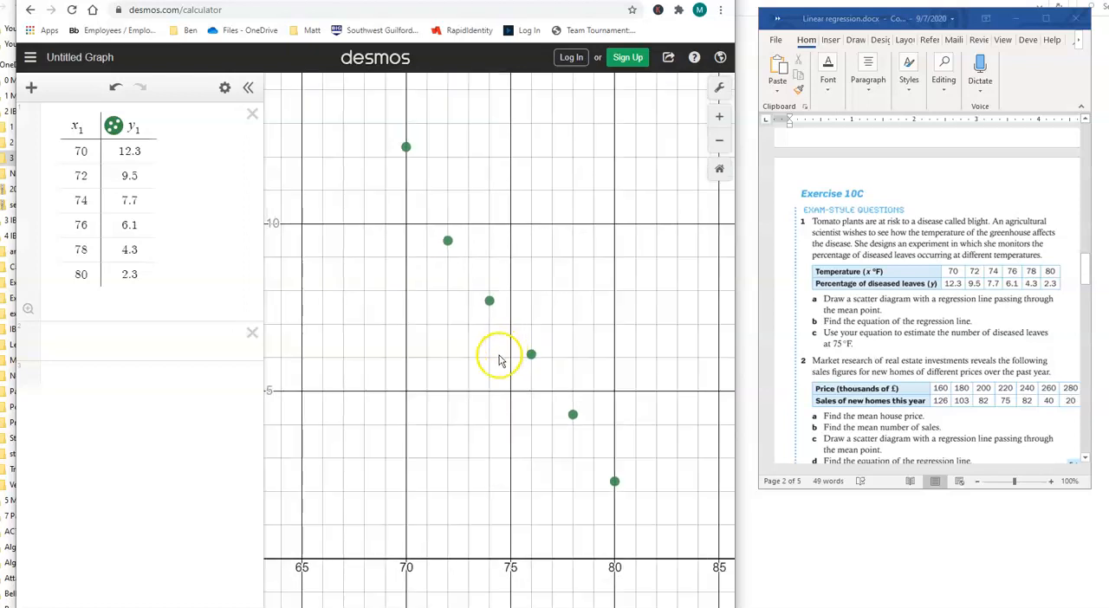
pyautogui.moveTo(471, 386); pyautogui.dragTo(481, 427)
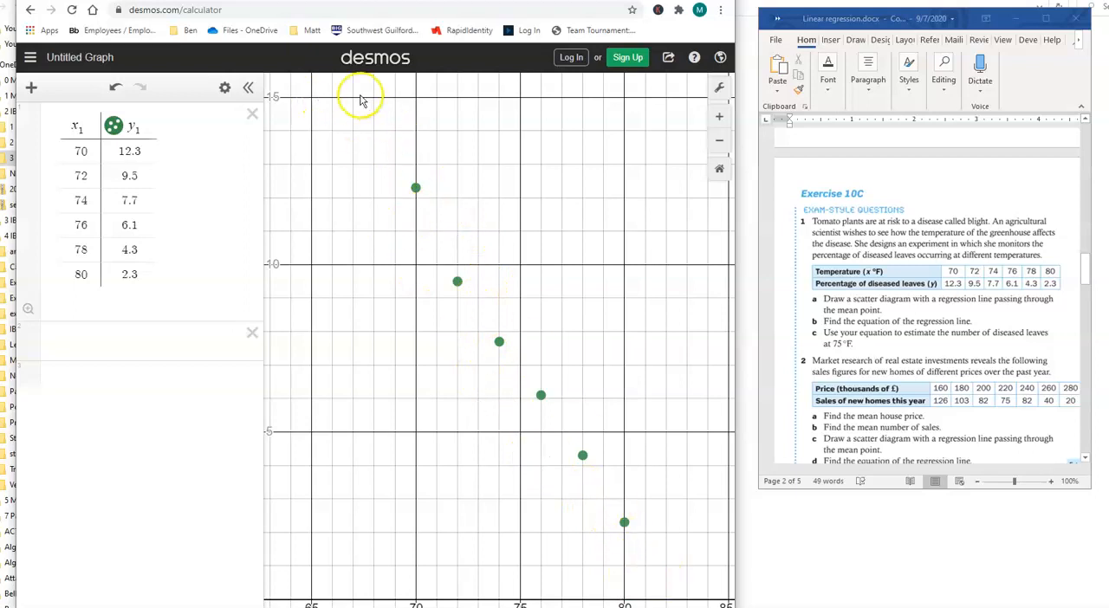
# Step: Look over the help resources that include the Regressions tour, then return to the empty expression line
pyautogui.click(58, 337)
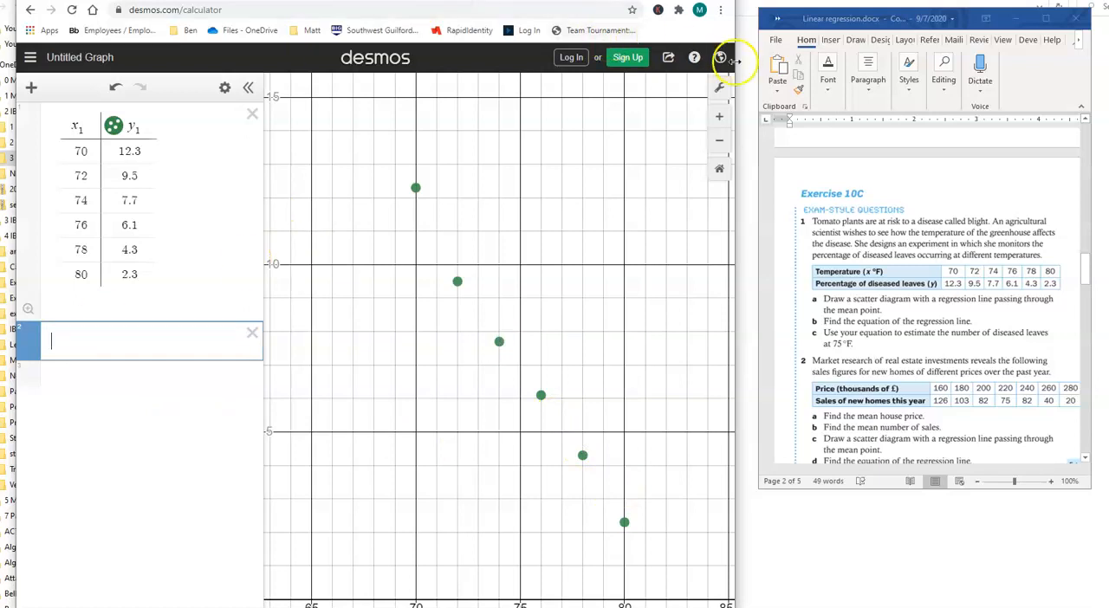
pyautogui.click(695, 59)
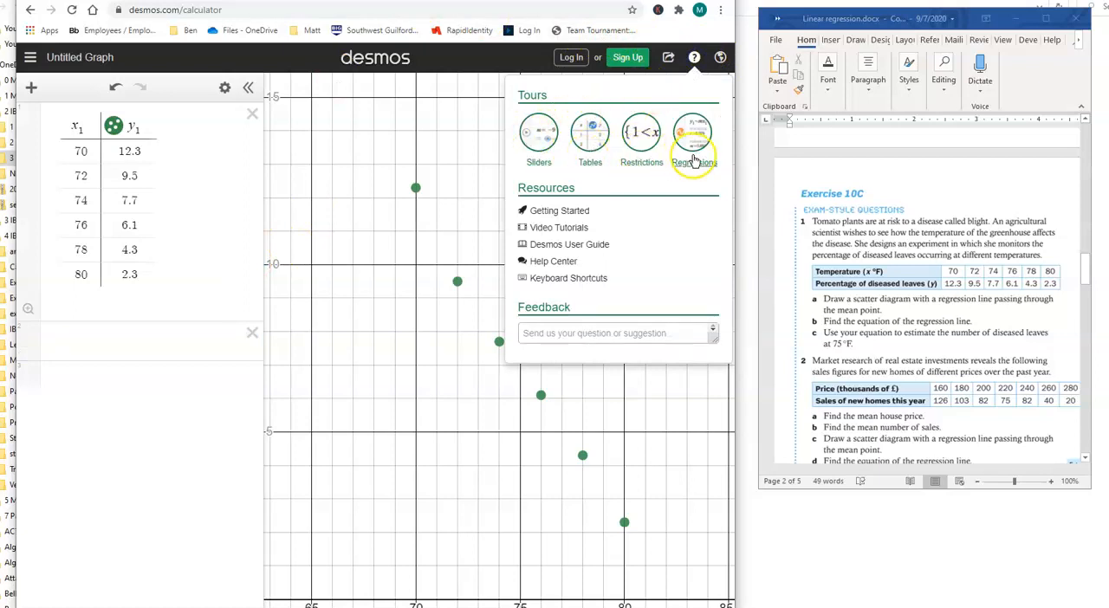
pyautogui.click(66, 344)
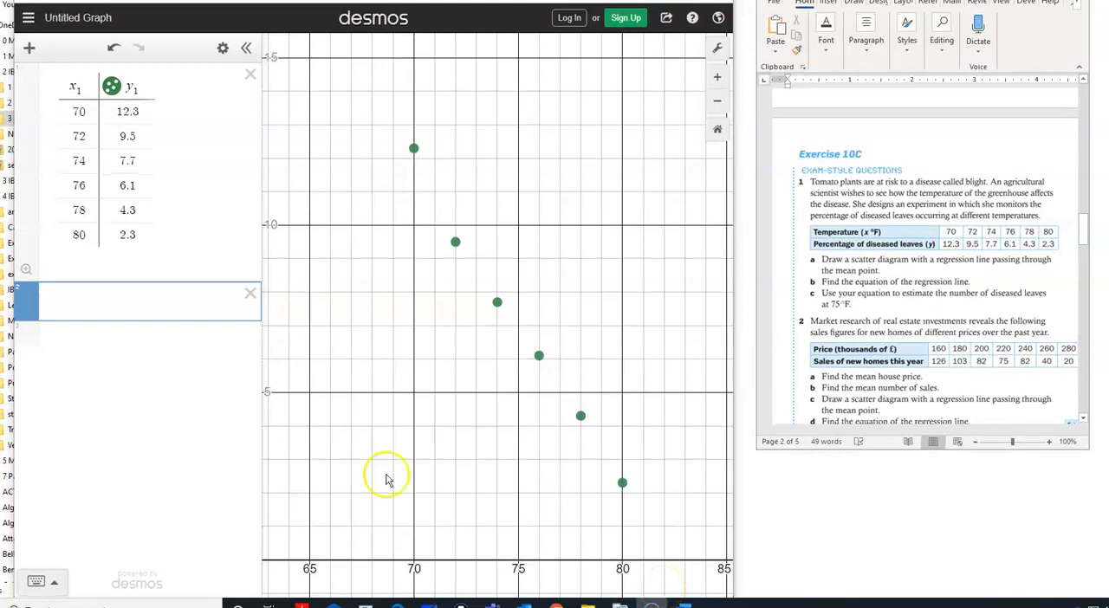
# Step: Enter y_1 as the start of the regression expression in the empty line below the table
pyautogui.click(82, 298)
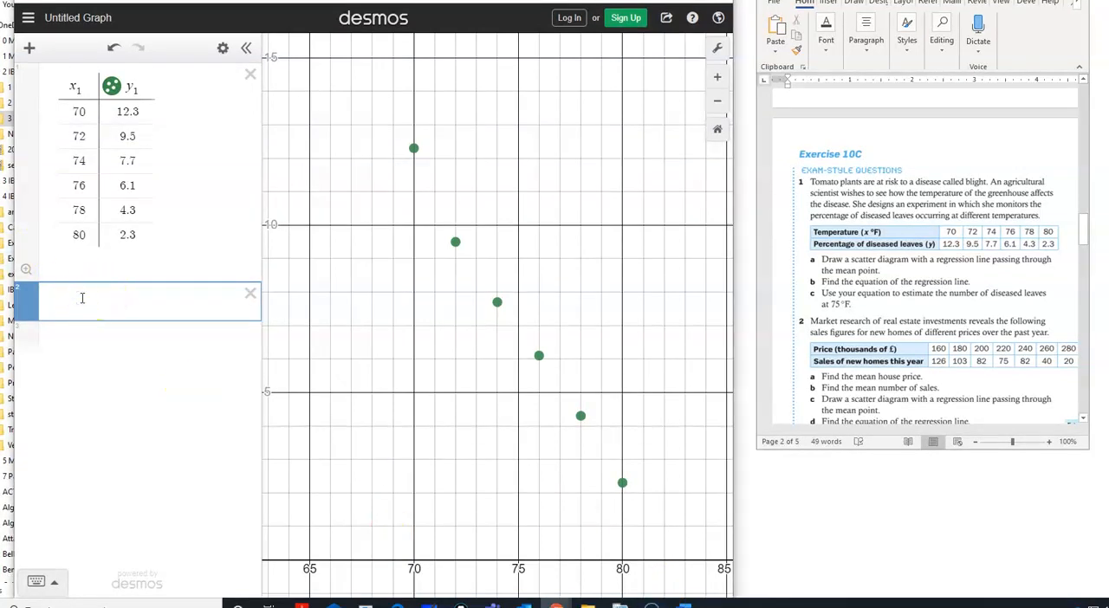
pyautogui.write('y_1 ~')
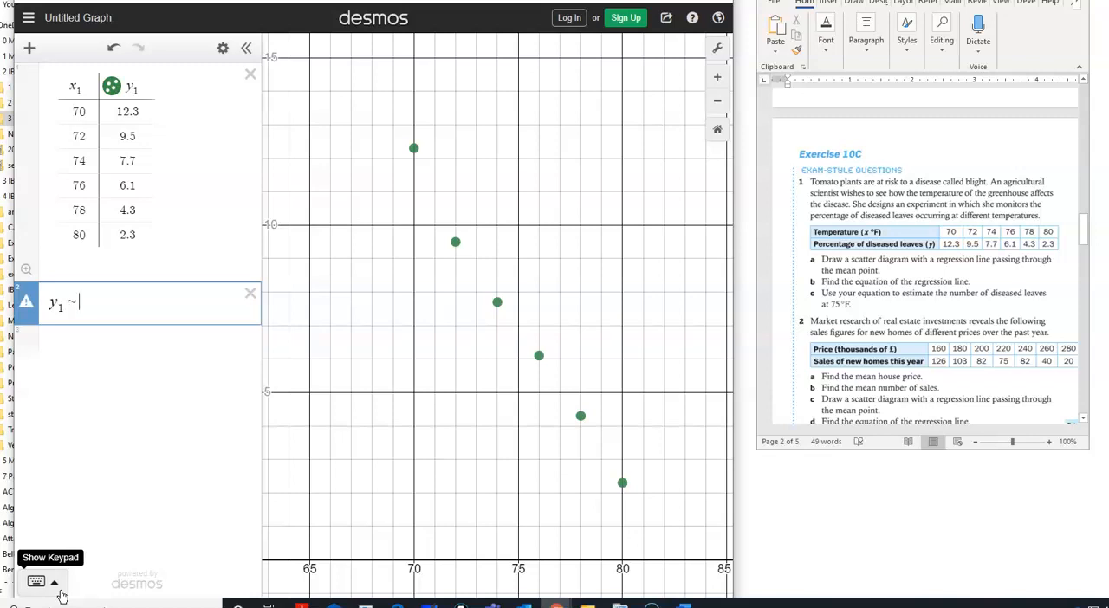
pyautogui.press('BackSpace')
# Step: Add the regression symbol ~ after y_1 in the expression line using the on-screen math keypad
pyautogui.click(50, 580)
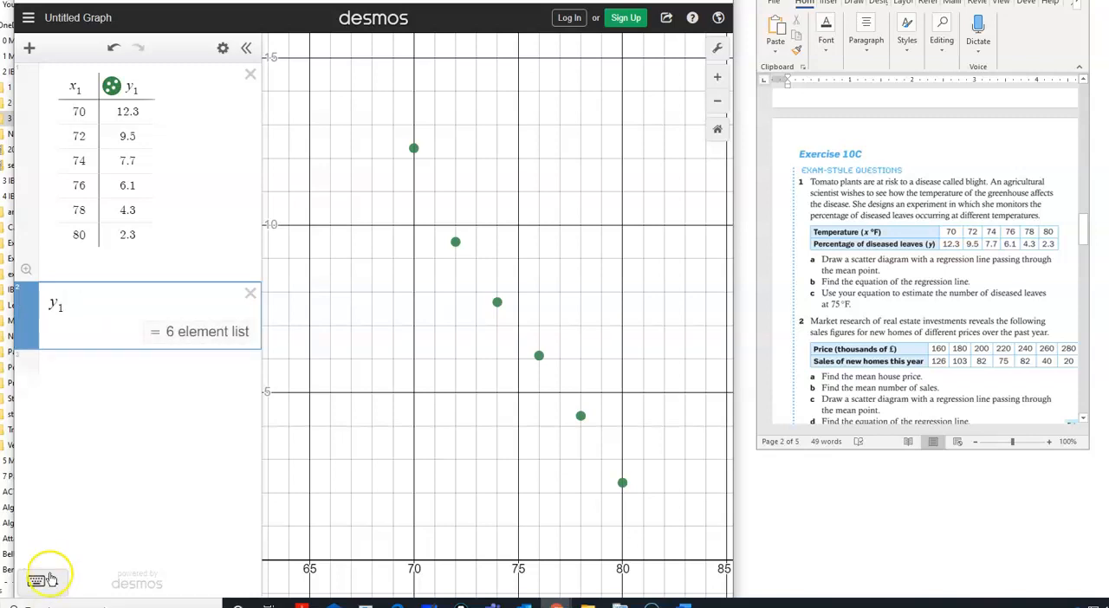
pyautogui.click(49, 583)
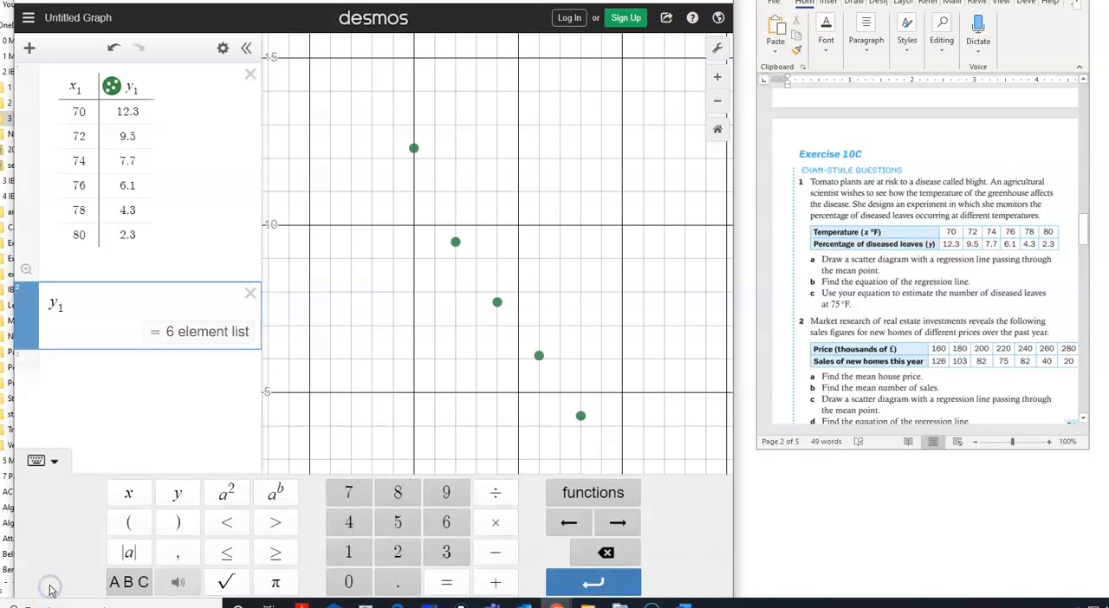
pyautogui.click(136, 588)
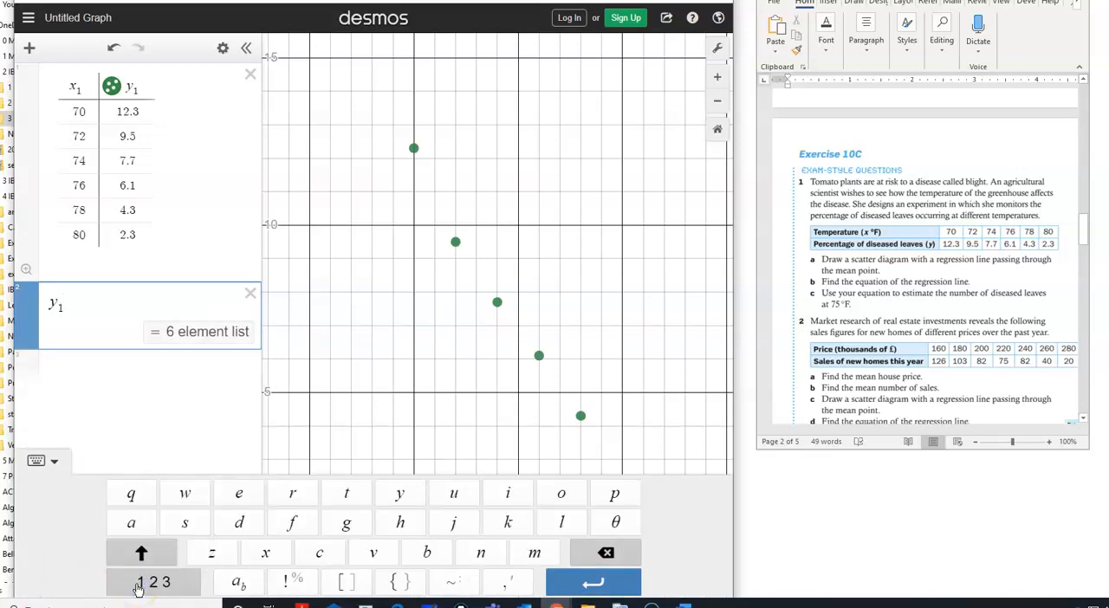
pyautogui.click(137, 588)
pyautogui.click(228, 588)
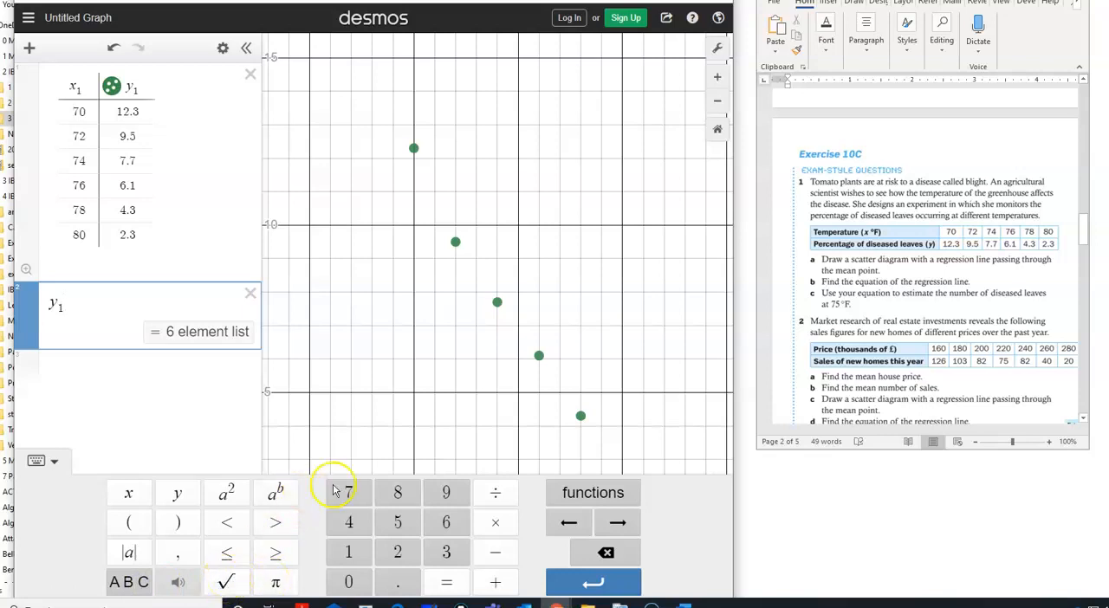
pyautogui.click(125, 585)
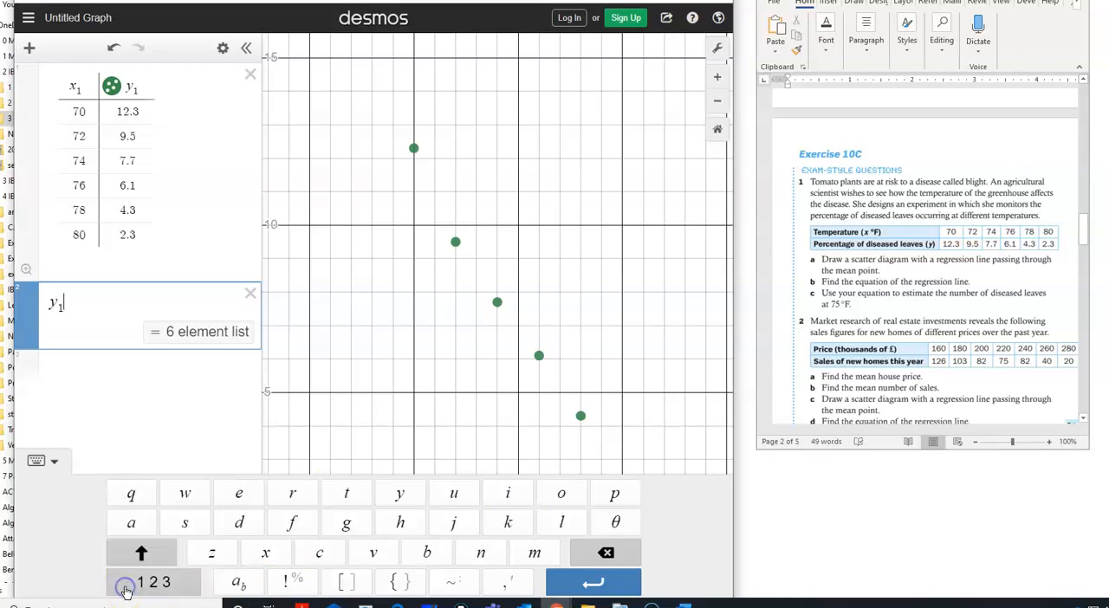
pyautogui.click(168, 584)
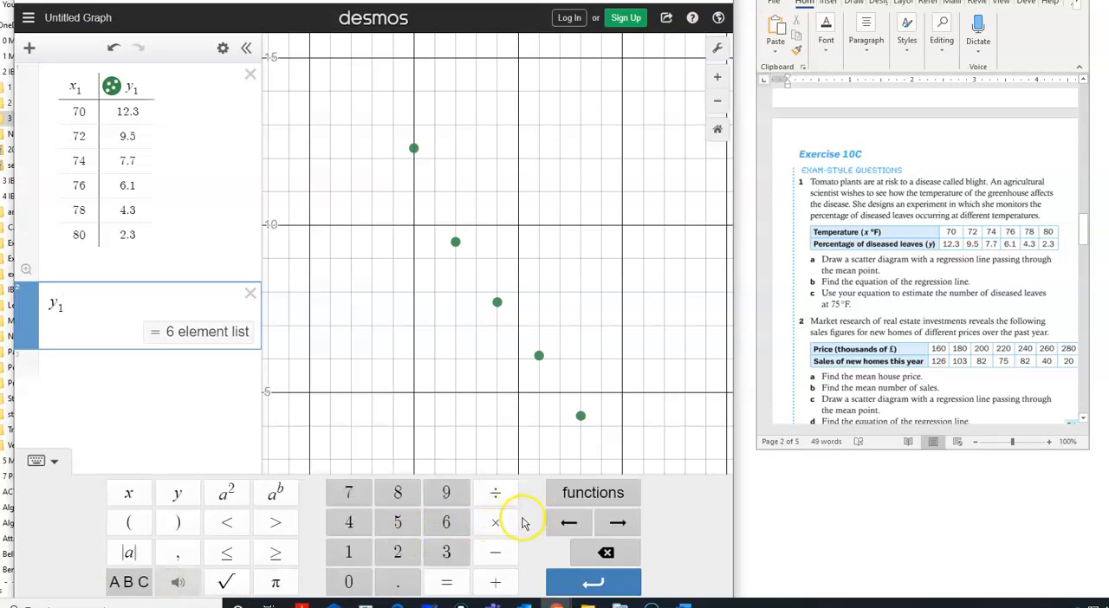
pyautogui.click(130, 584)
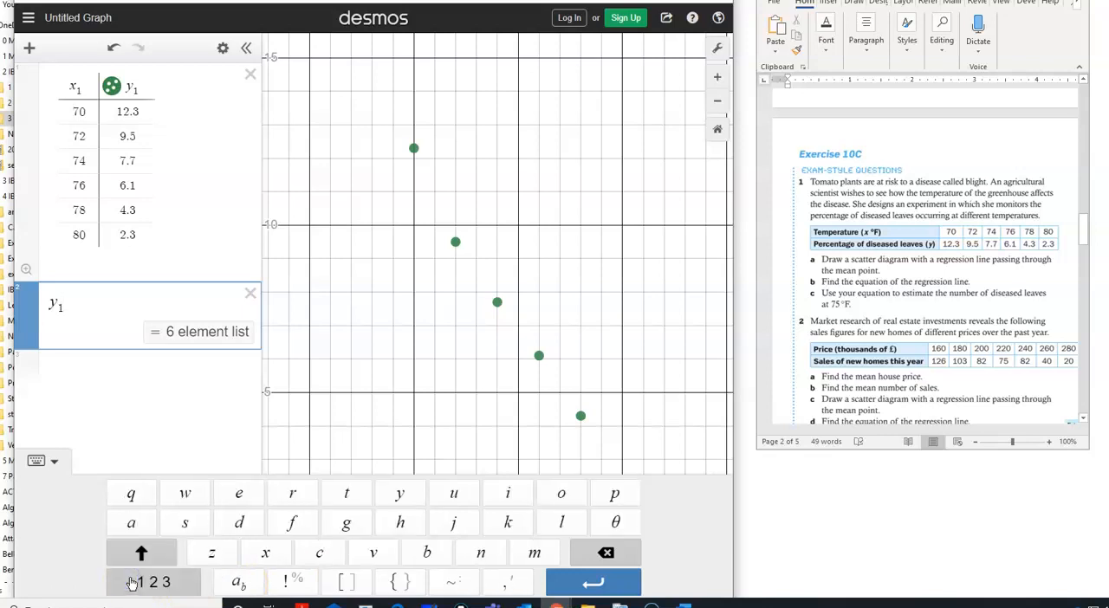
pyautogui.click(451, 585)
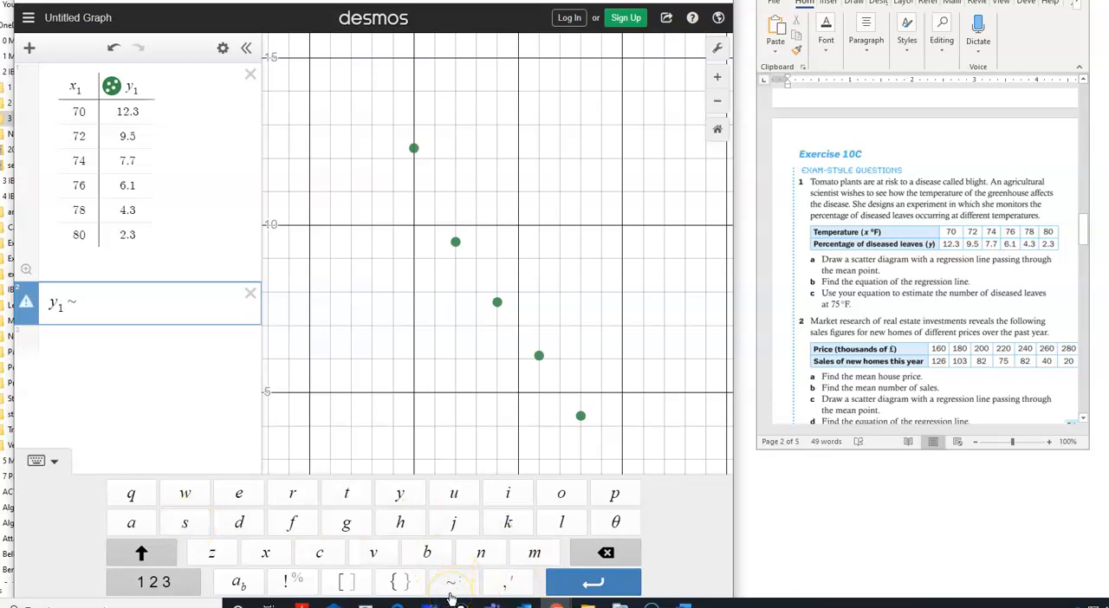
# Step: Complete the linear regression expression as y_1 ~ mx_1 + b and hide the keypad to show the whole graph
pyautogui.write('x1')
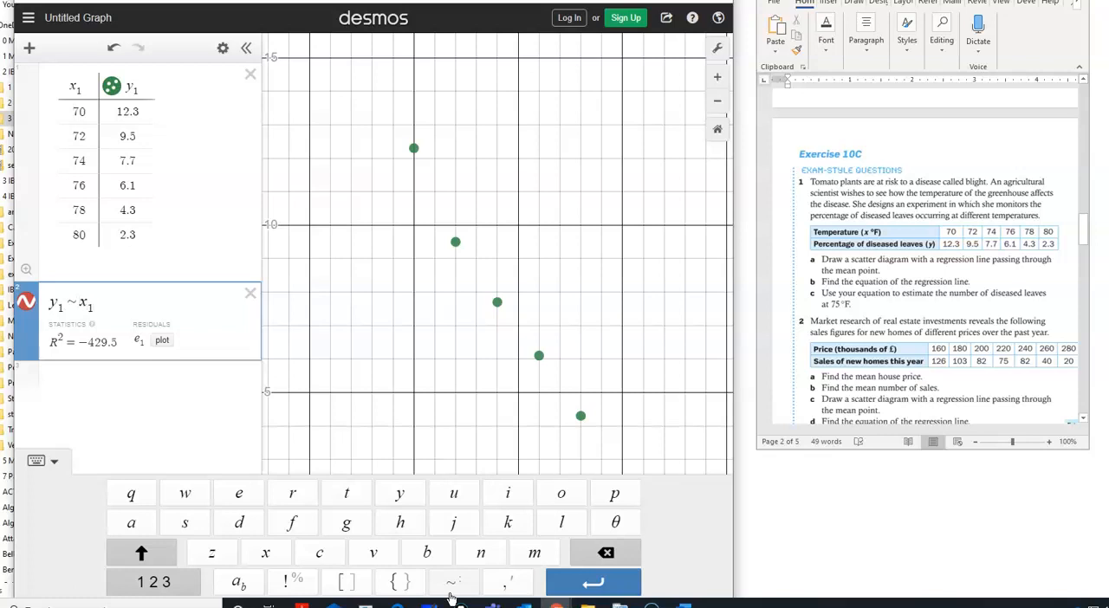
pyautogui.write('m')
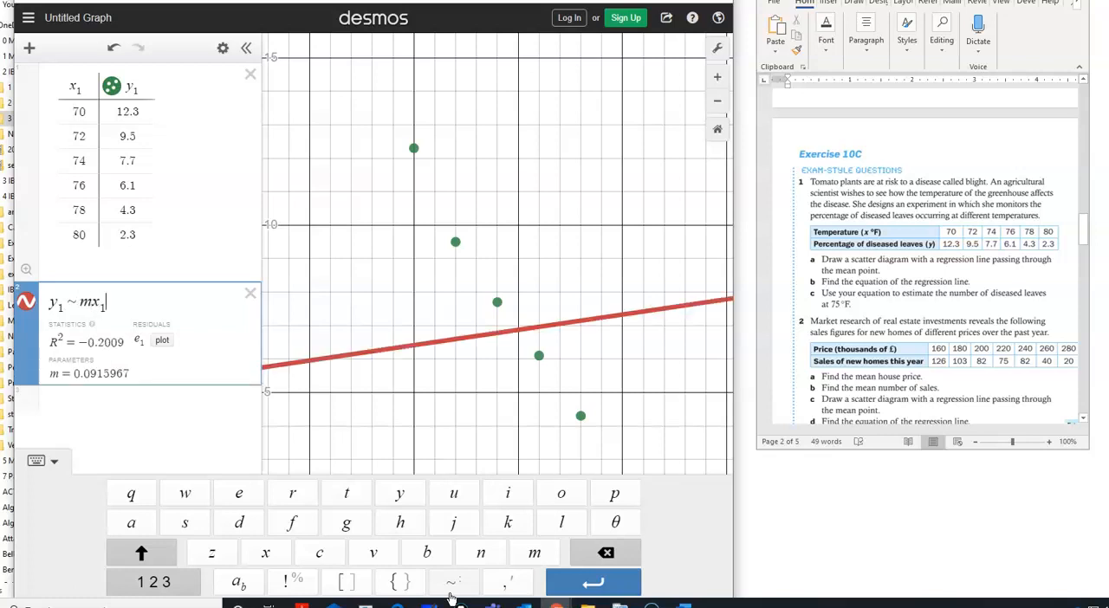
pyautogui.write('+')
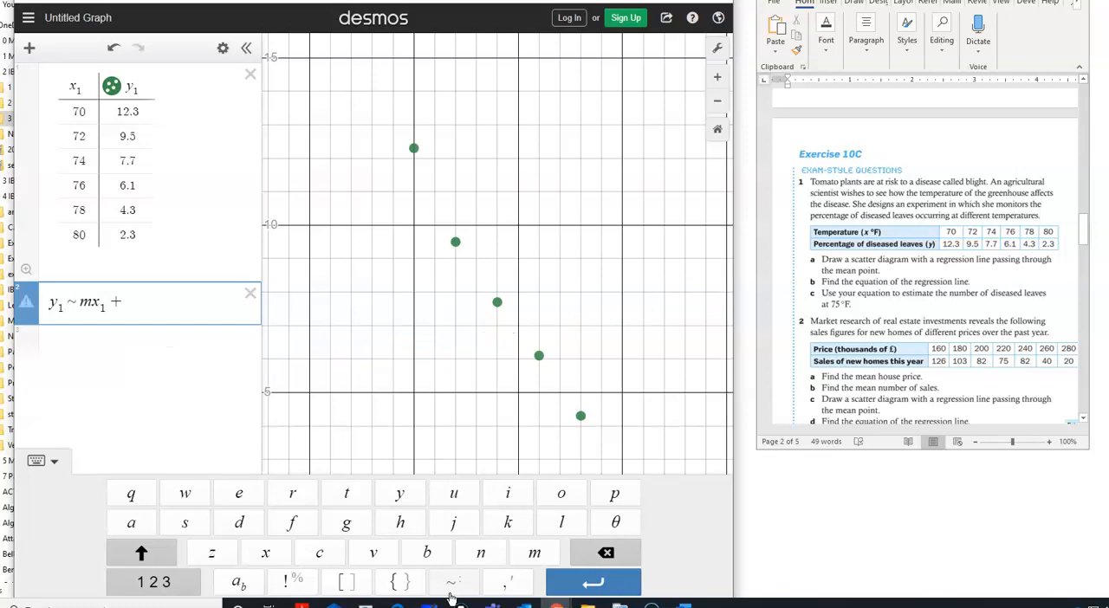
pyautogui.write('b')
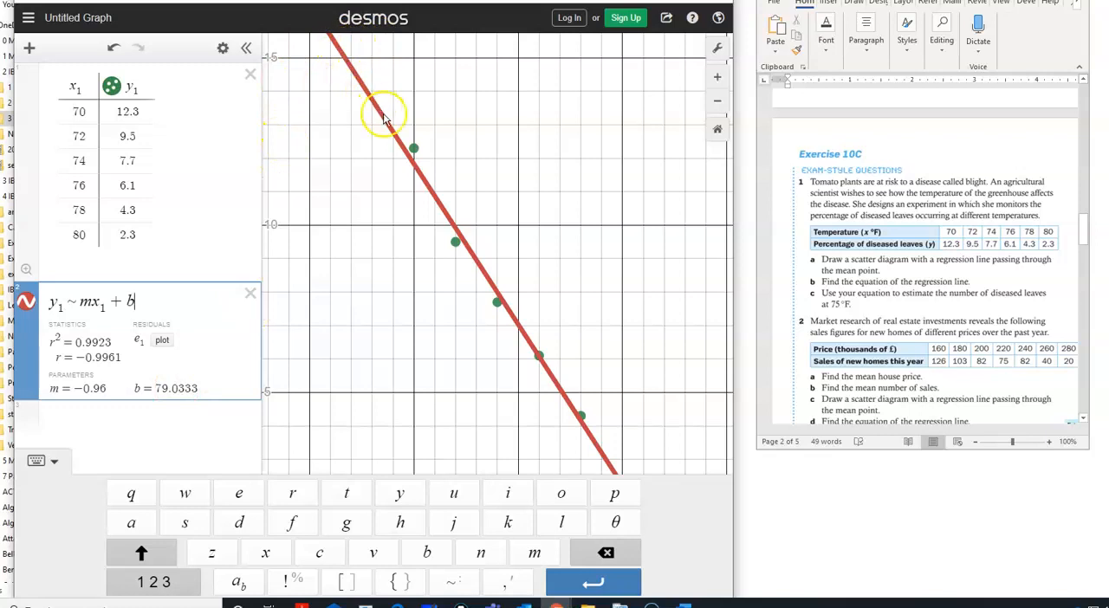
pyautogui.click(443, 208)
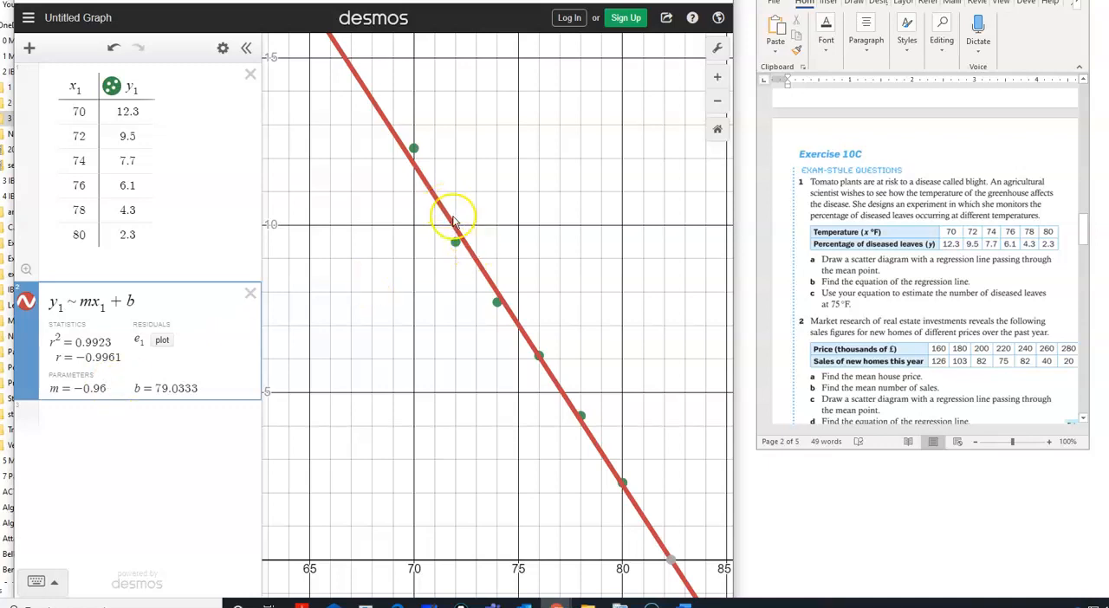
# Step: Set the x_1 value paired with 4.3 to 60 and insert a blank table row below it
pyautogui.doubleClick(86, 213)
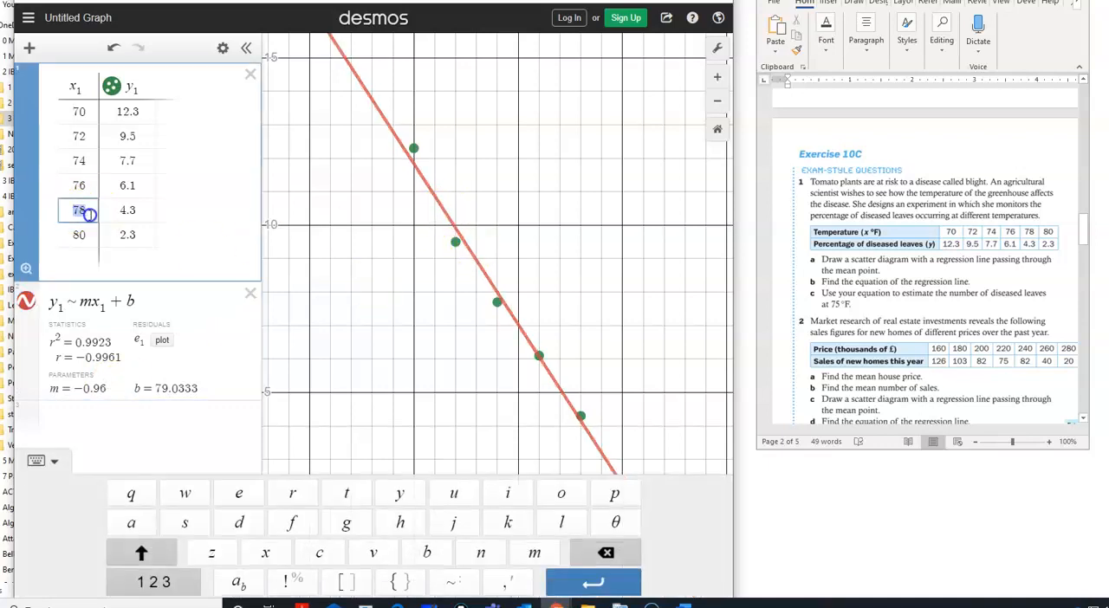
pyautogui.write('60')
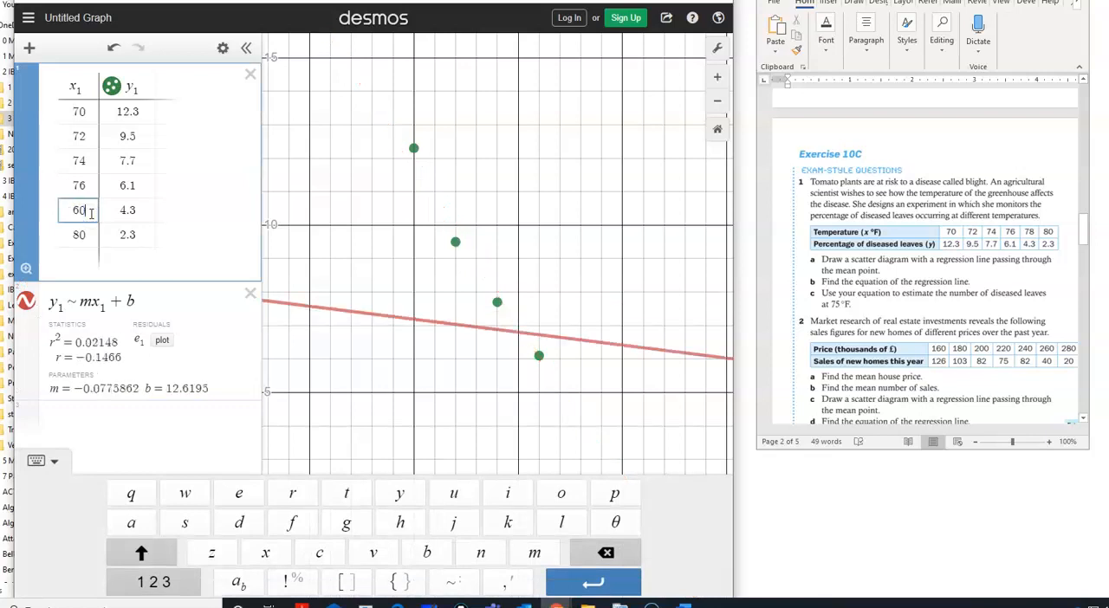
pyautogui.press('Return')
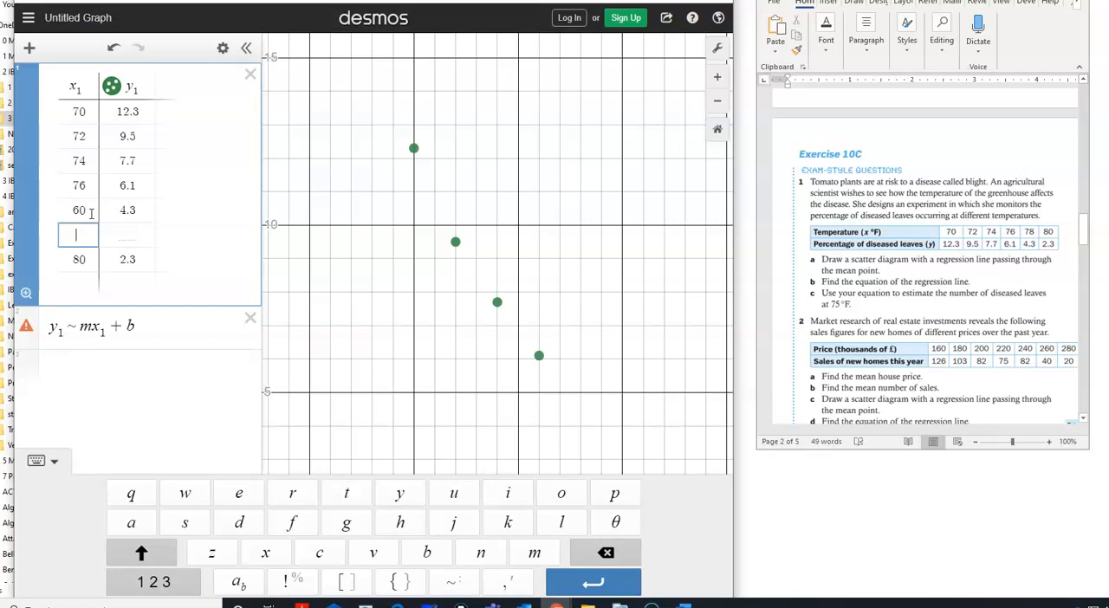
# Step: Undo the blank row and the edits to the x_1 value paired with 4.3
pyautogui.click(112, 49)
pyautogui.click(112, 50)
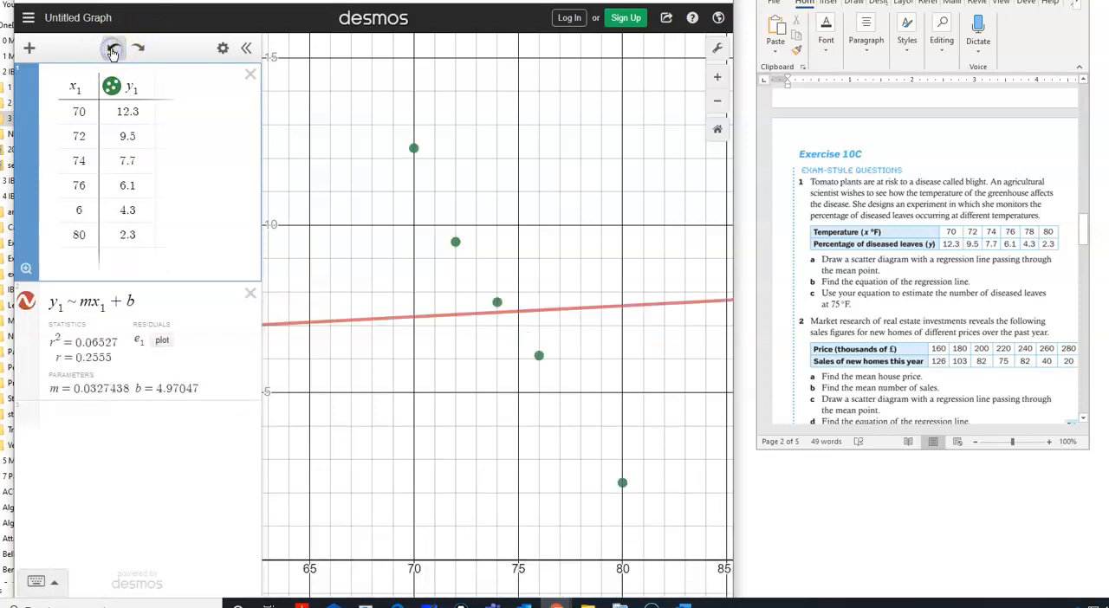
pyautogui.click(111, 49)
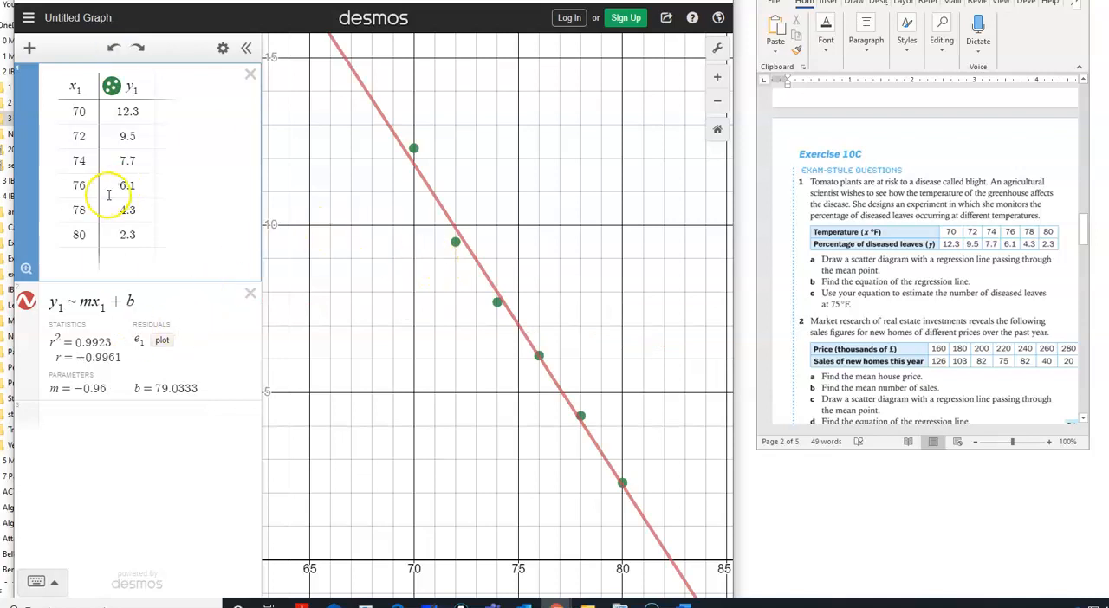